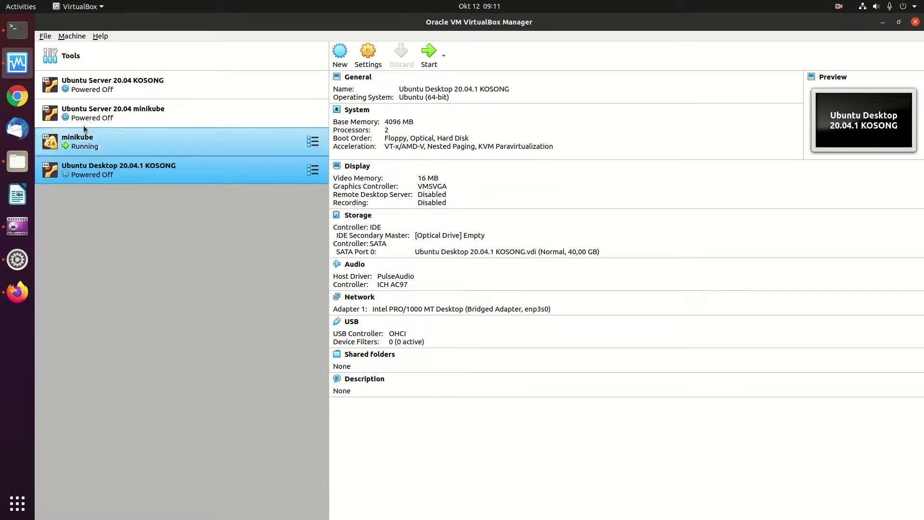
# Start an appliance export with the powered-off Ubuntu Desktop 20.04.1 KOSONG virtual machine selected, and continue to the appliance settings
pyautogui.click(45, 36)
pyautogui.click(229, 177)
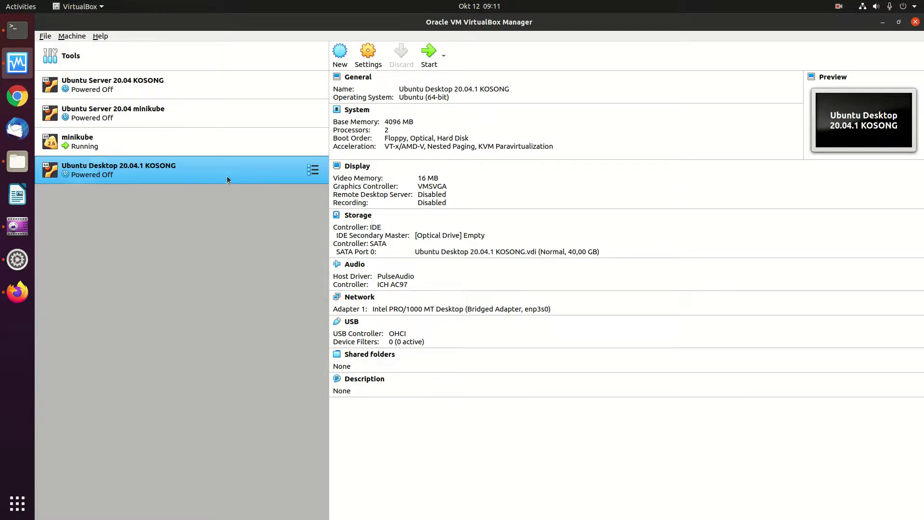
pyautogui.click(167, 84)
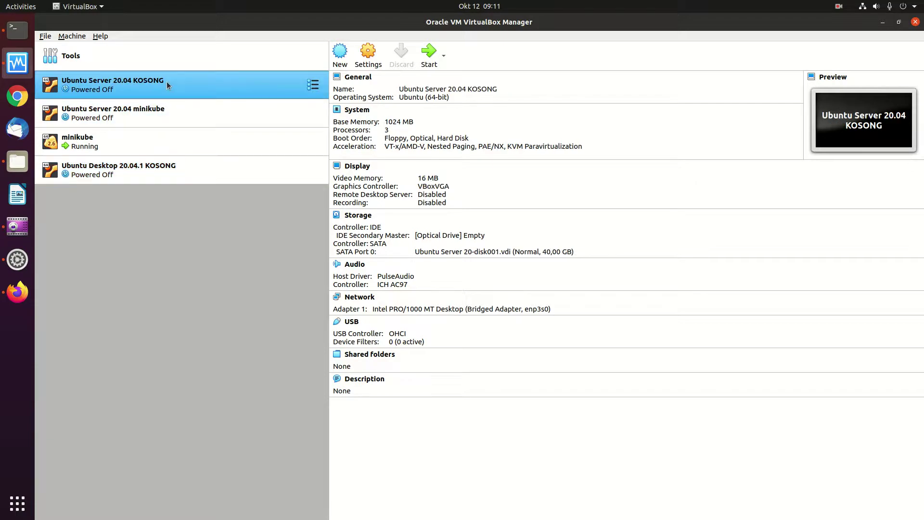
pyautogui.click(159, 171)
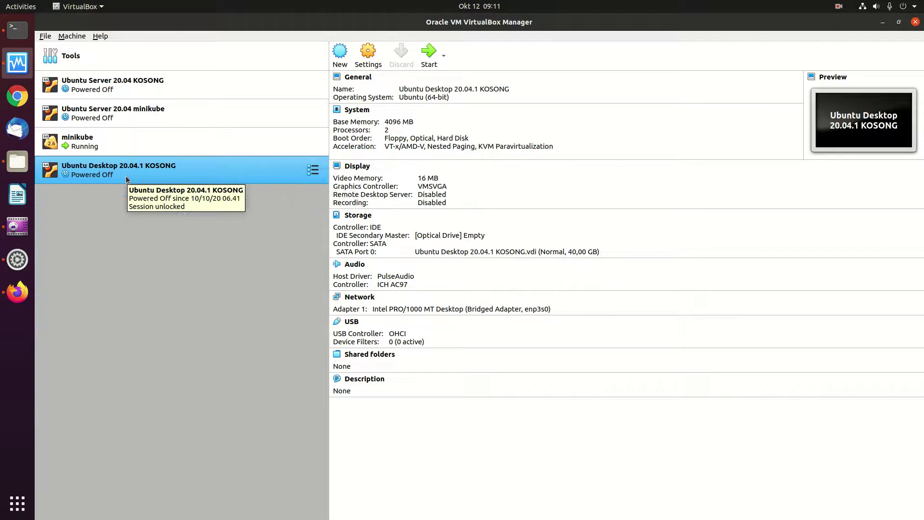
pyautogui.click(46, 36)
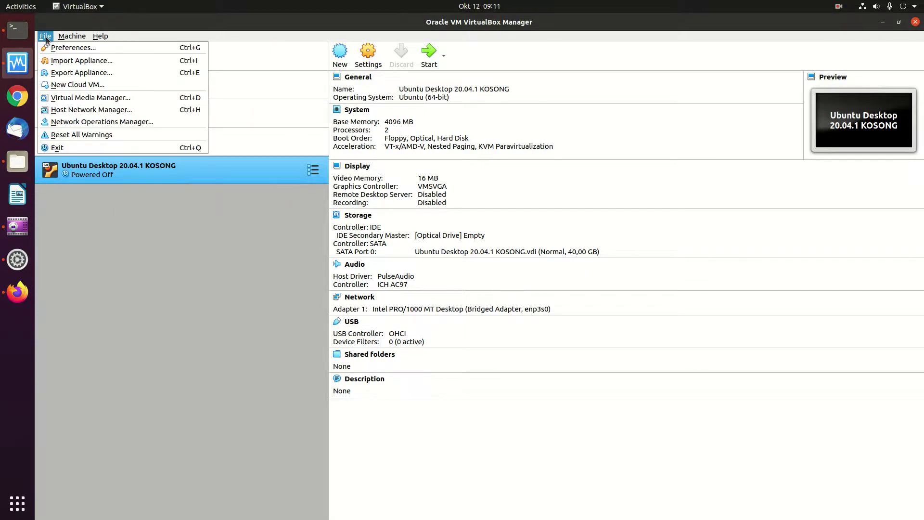
pyautogui.click(68, 73)
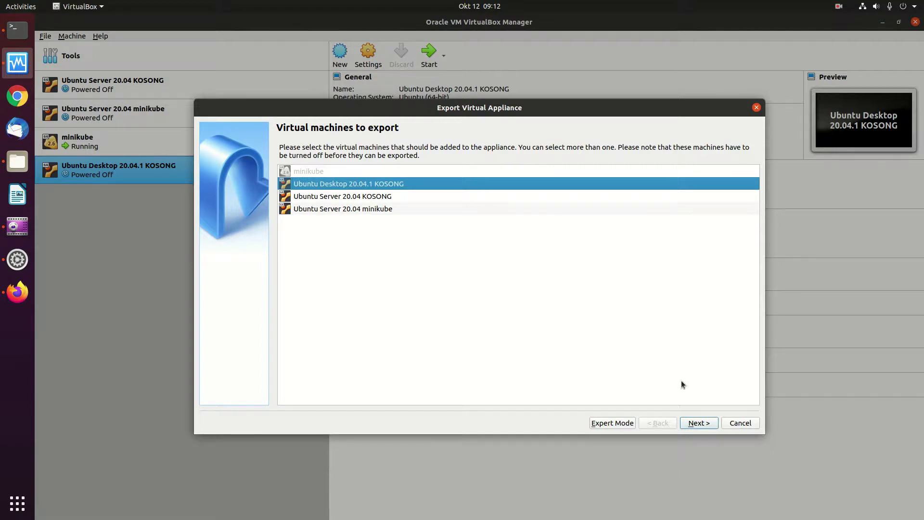
pyautogui.click(696, 424)
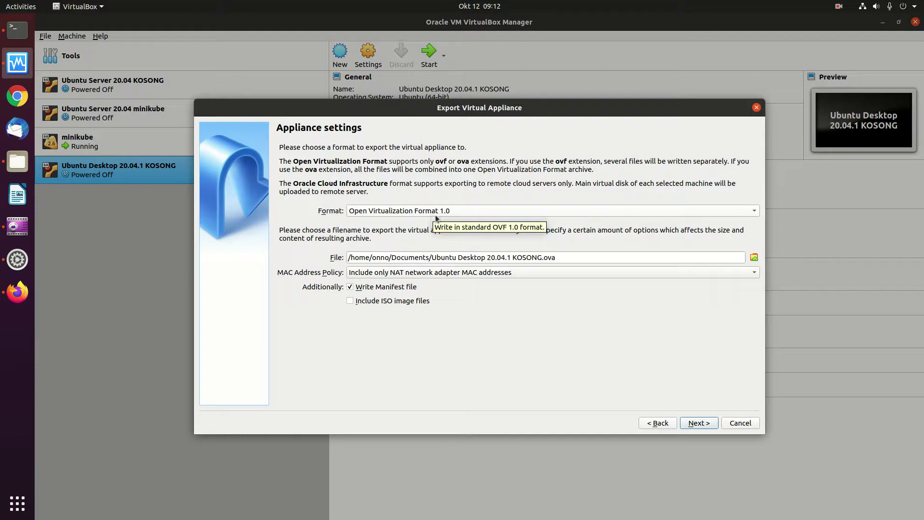
# Set the MAC address policy to include all network adapter MAC addresses and export the appliance as an OVA file
pyautogui.moveTo(557, 258); pyautogui.dragTo(546, 259)
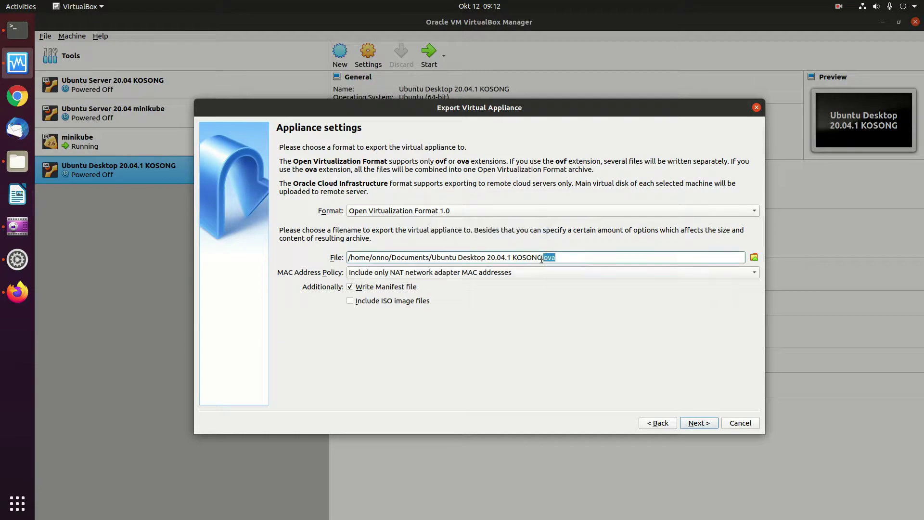
pyautogui.click(429, 273)
pyautogui.click(426, 273)
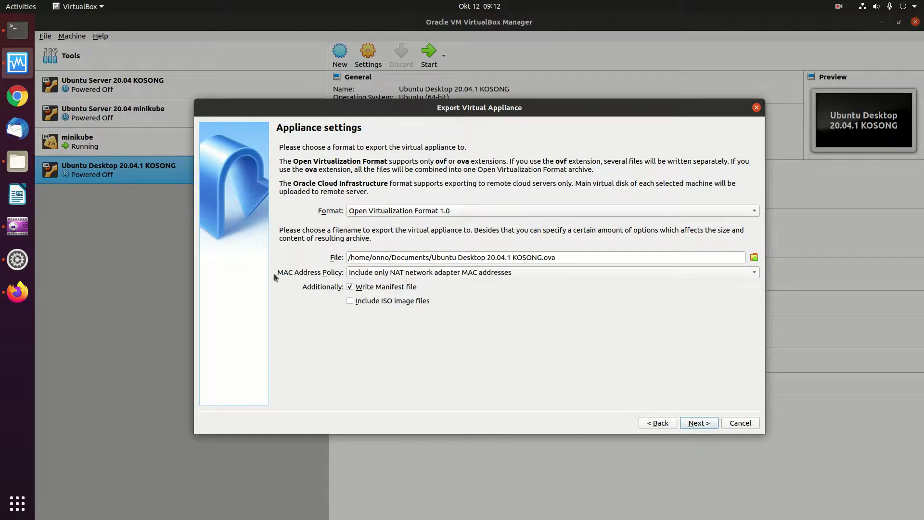
pyautogui.click(381, 274)
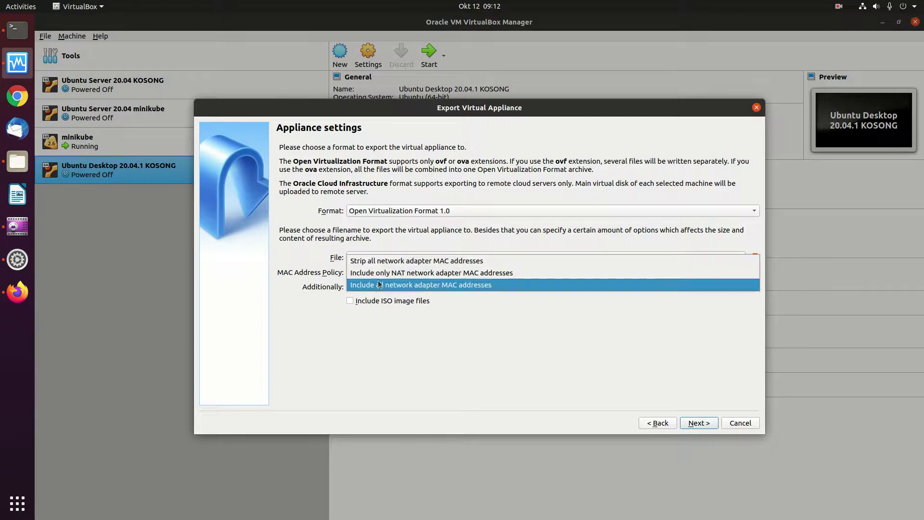
pyautogui.click(380, 285)
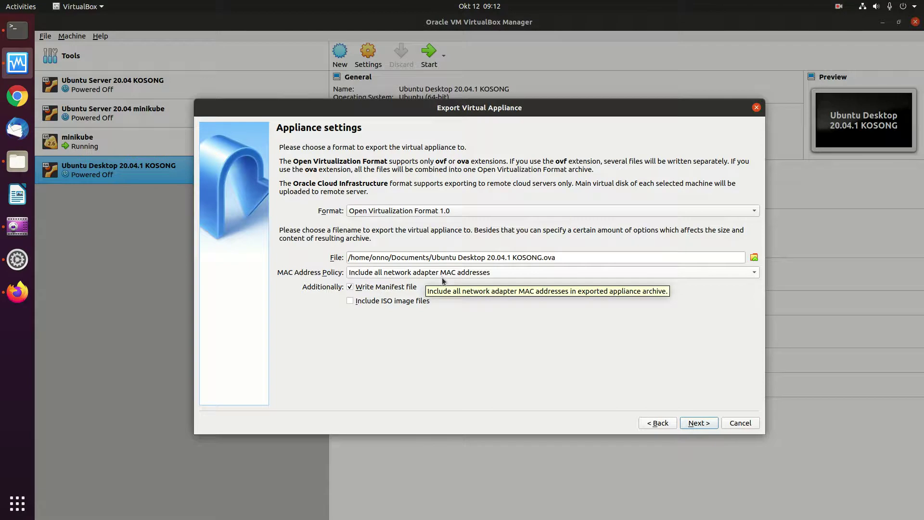
pyautogui.click(699, 424)
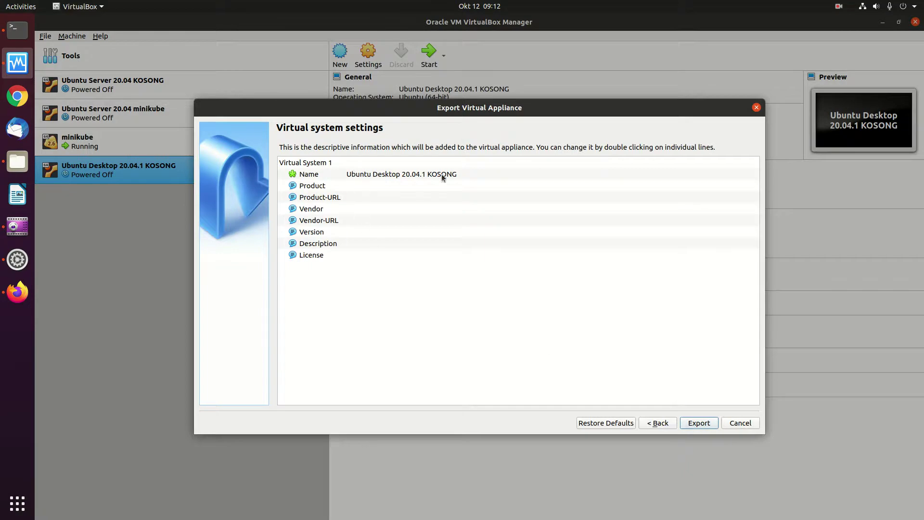
pyautogui.click(704, 424)
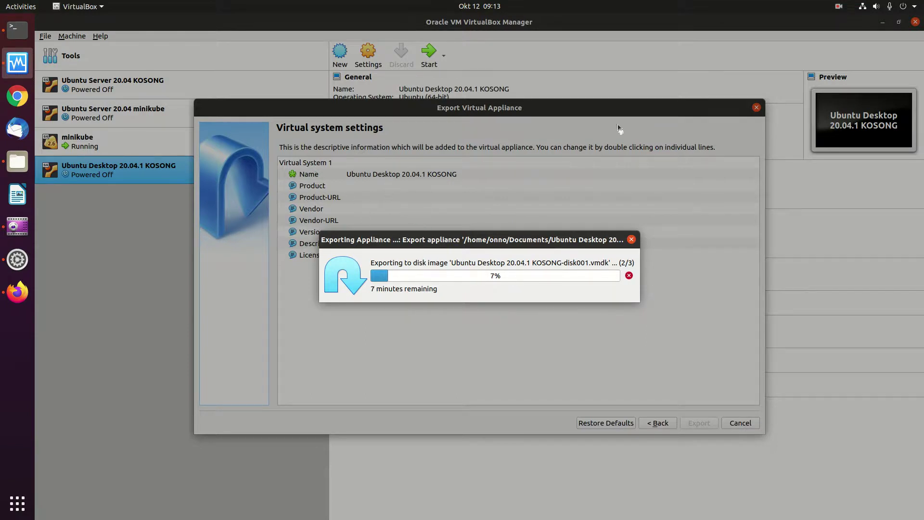
pyautogui.click(837, 10)
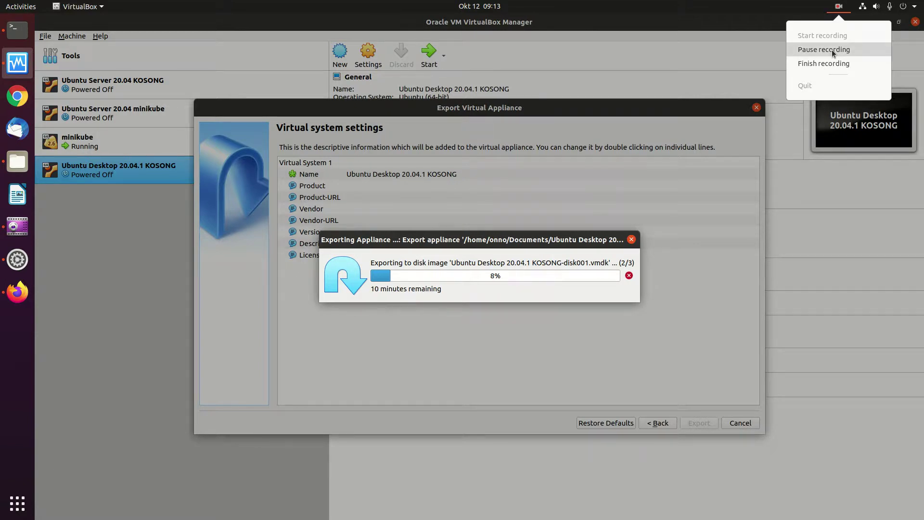
pyautogui.click(832, 50)
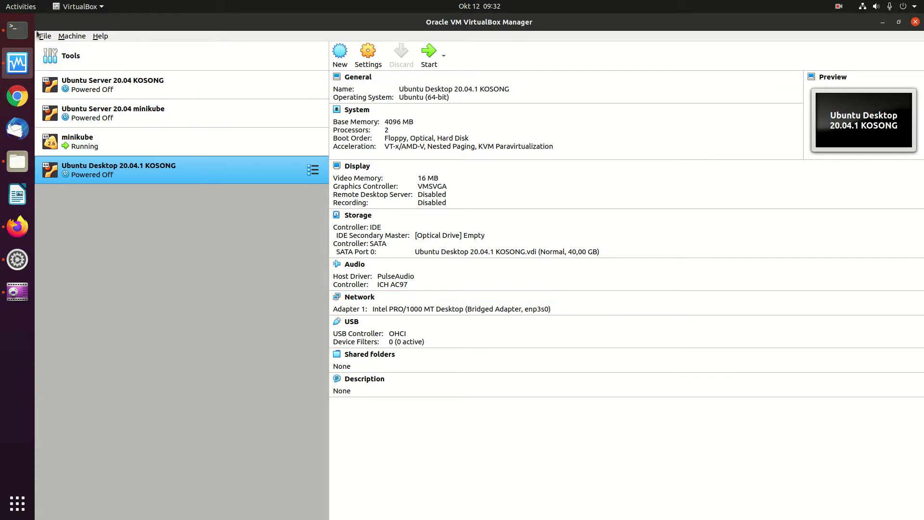
# Switch to Terminal, enlarge its text by four zoom levels and clear the screen
pyautogui.click(15, 36)
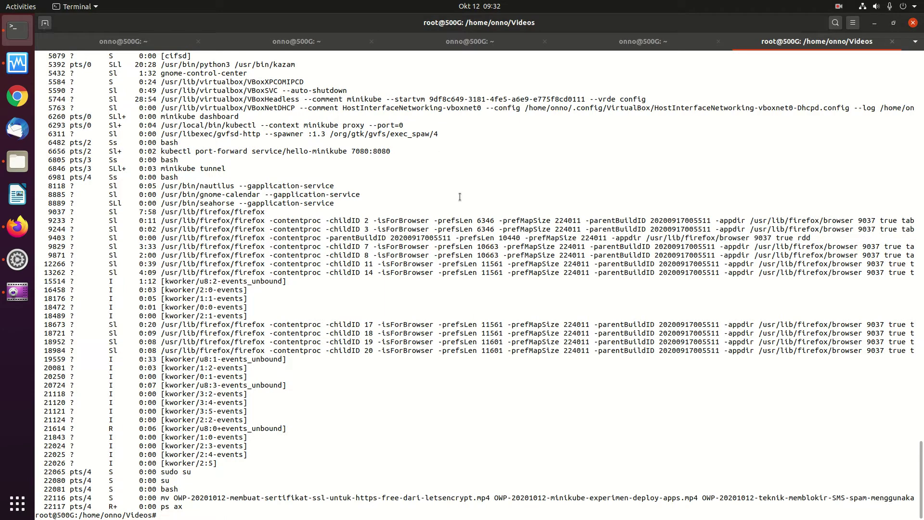
pyautogui.click(853, 22)
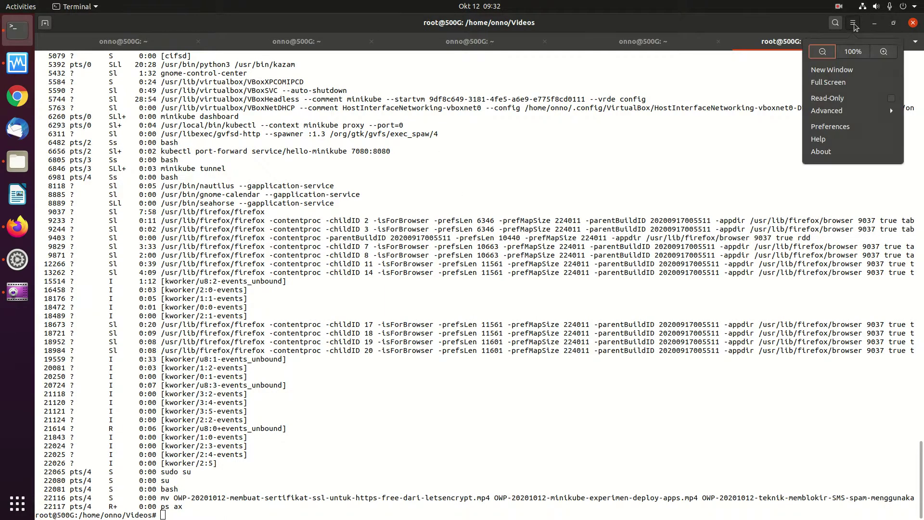
pyautogui.click(883, 52)
pyautogui.click(852, 23)
pyautogui.click(884, 52)
pyautogui.click(853, 23)
pyautogui.click(884, 52)
pyautogui.click(853, 22)
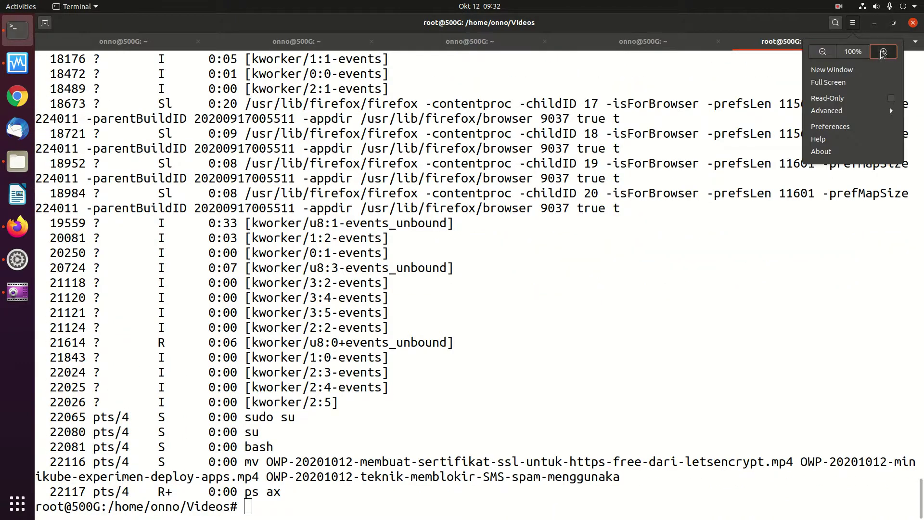
pyautogui.click(884, 52)
pyautogui.write('clear')
pyautogui.press('Return')
# Change the working directory to the Documents folder in the home directory
pyautogui.write('cd .')
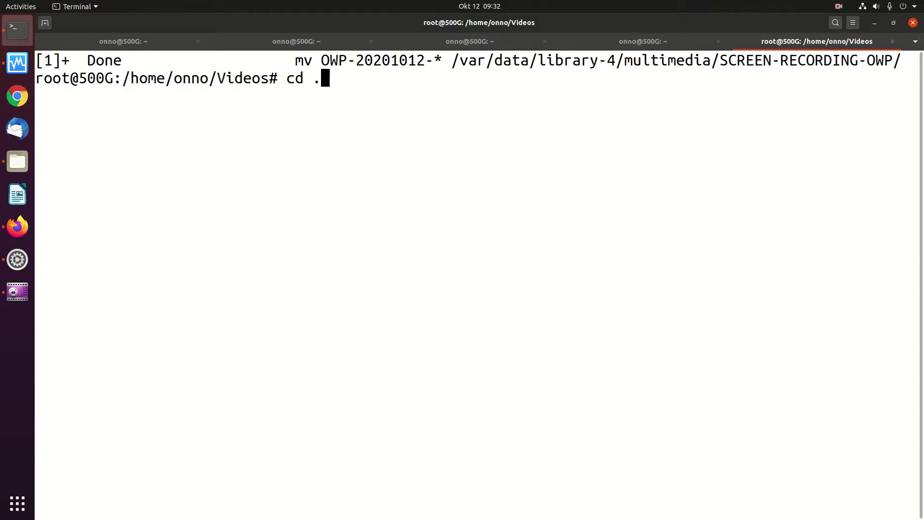
pyautogui.press('BackSpace')
pyautogui.write('/home/onno/')
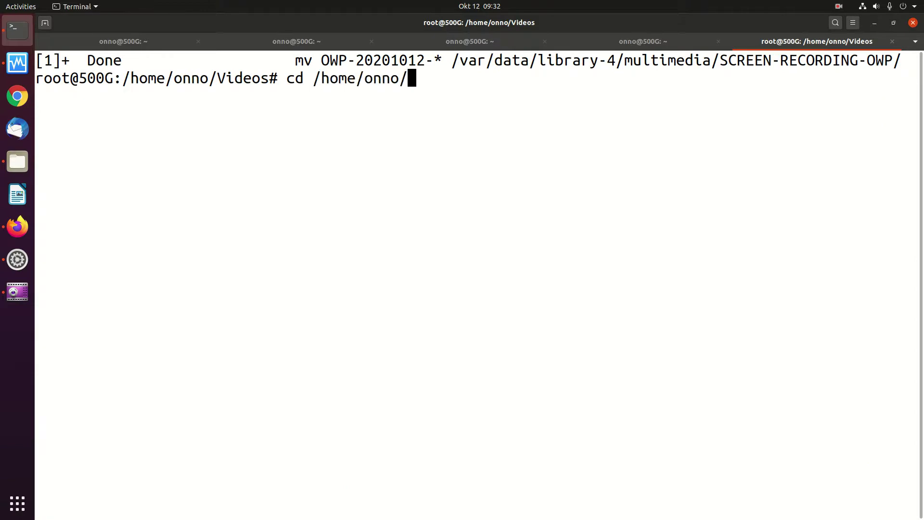
pyautogui.write('Doc')
pyautogui.press('Tab')
pyautogui.press('Return')
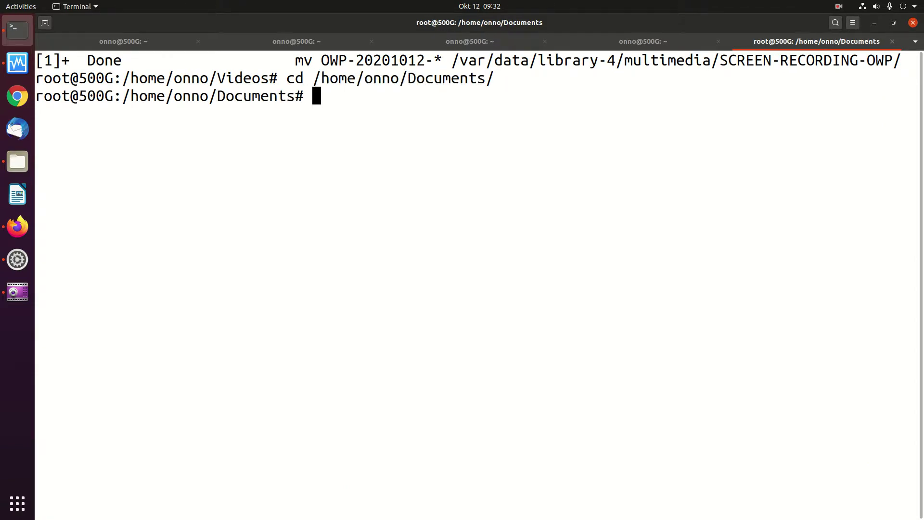
# List the Documents folder's files with ls, and in long form with readable sizes using ls -lh
pyautogui.write('ls')
pyautogui.press('Return')
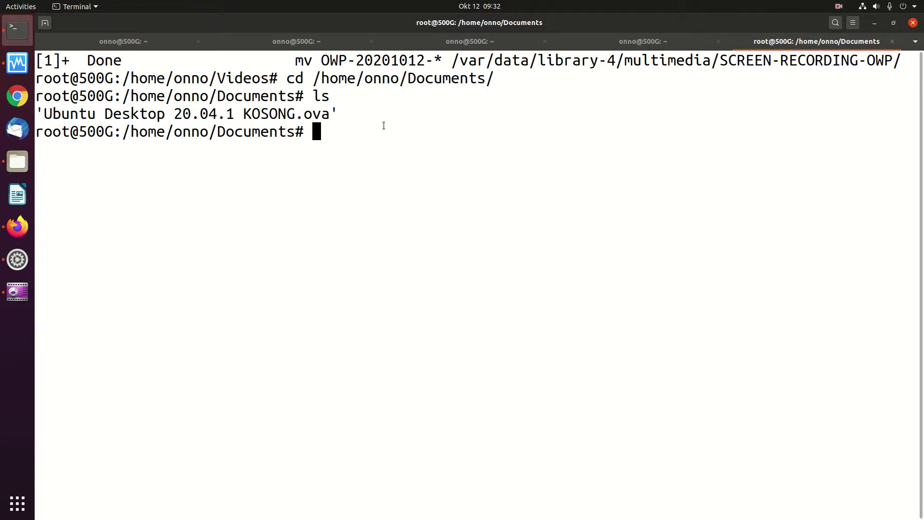
pyautogui.moveTo(330, 114); pyautogui.dragTo(44, 113)
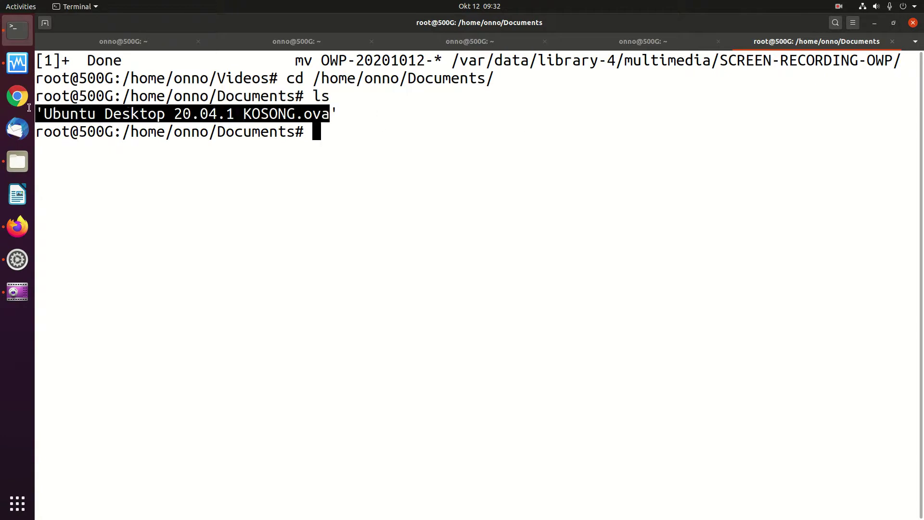
pyautogui.write('ls -lh')
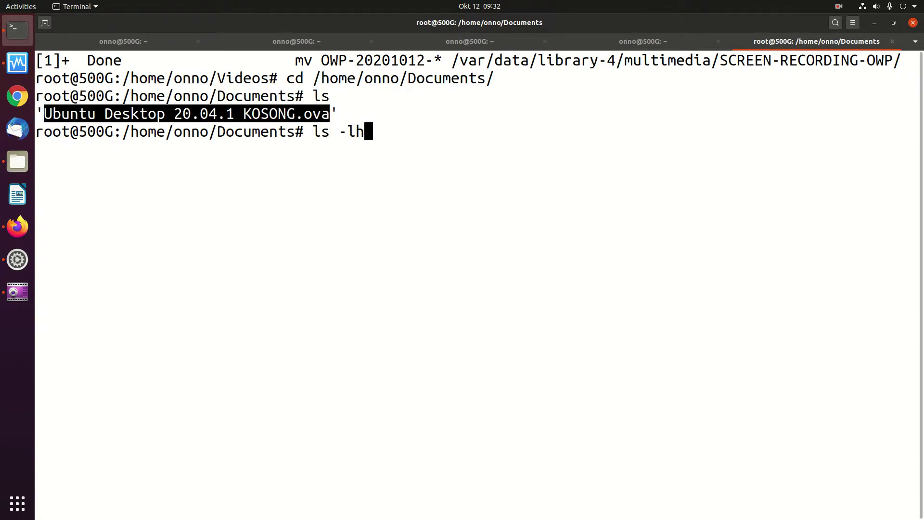
pyautogui.press('Return')
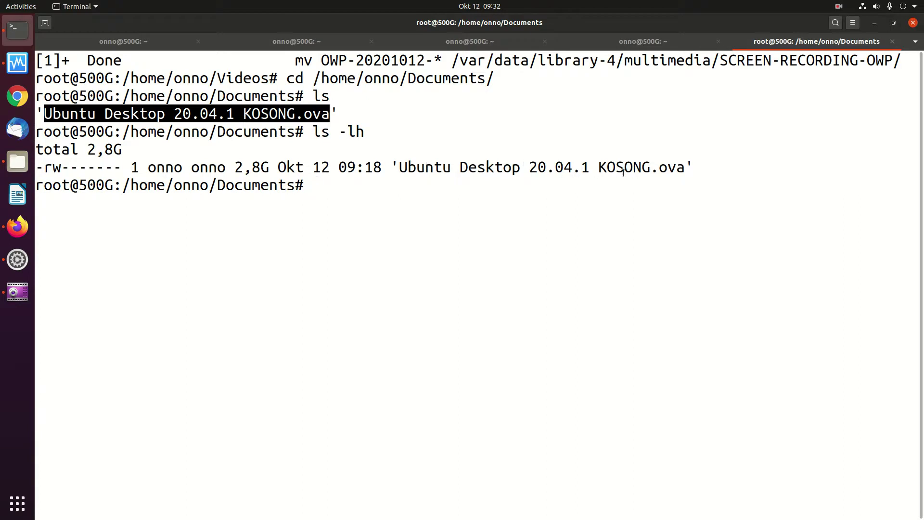
# List the contents of the server directory /mnt/server9-2/iso/
pyautogui.click(413, 180)
pyautogui.write('ls ')
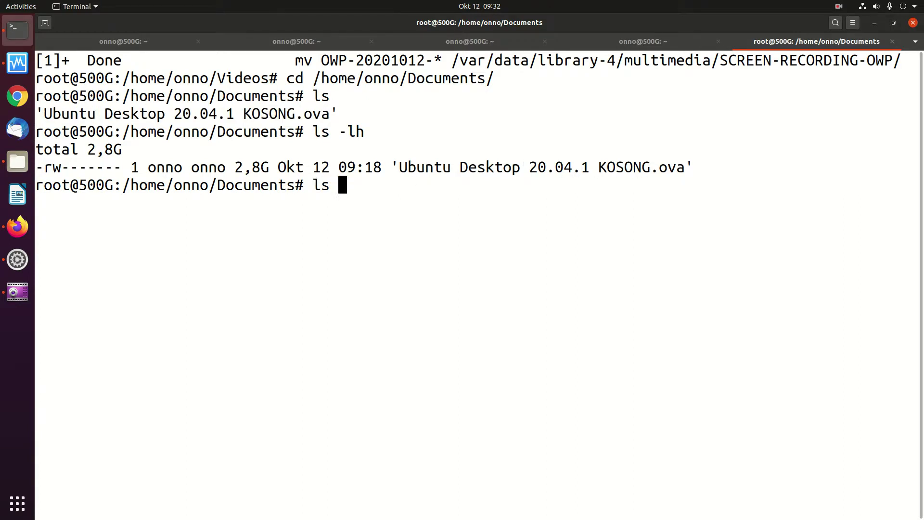
pyautogui.write('/mnt/se')
pyautogui.press('Tab')
pyautogui.write('2')
pyautogui.press('Tab')
pyautogui.write('is')
pyautogui.press('Tab')
pyautogui.press('Return')
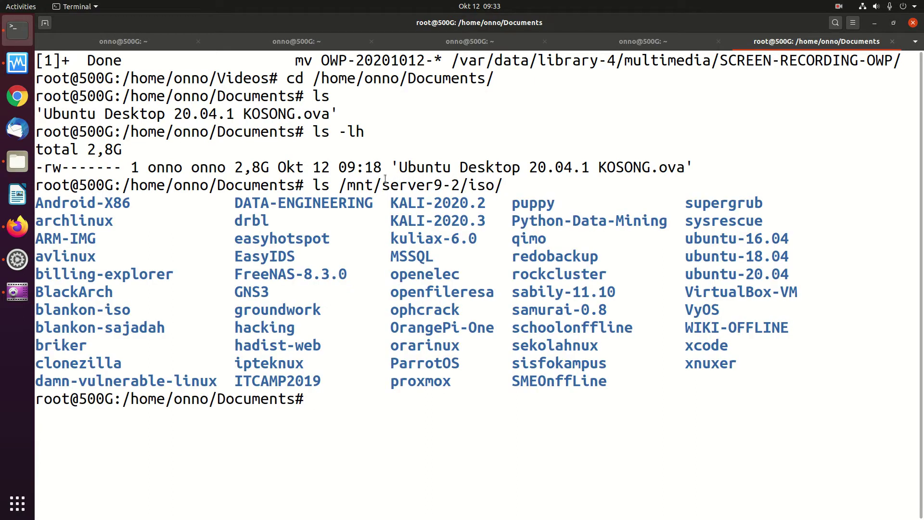
# List the appliance files in the VirtualBox-VM folder under /mnt/server9-2/iso/
pyautogui.press('Up')
pyautogui.write('Vir')
pyautogui.press('Tab')
pyautogui.press('Return')
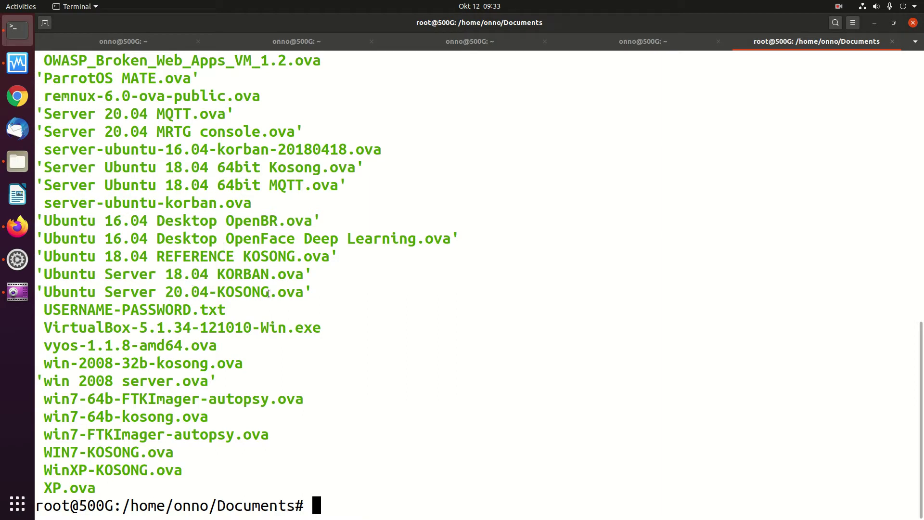
# Move Ubuntu Desktop 20.04.1 KOSONG.ova from Documents to /mnt/server9-2/iso/VirtualBox-VM/ as a background job
pyautogui.write('ls')
pyautogui.press('Return')
pyautogui.write('mv u')
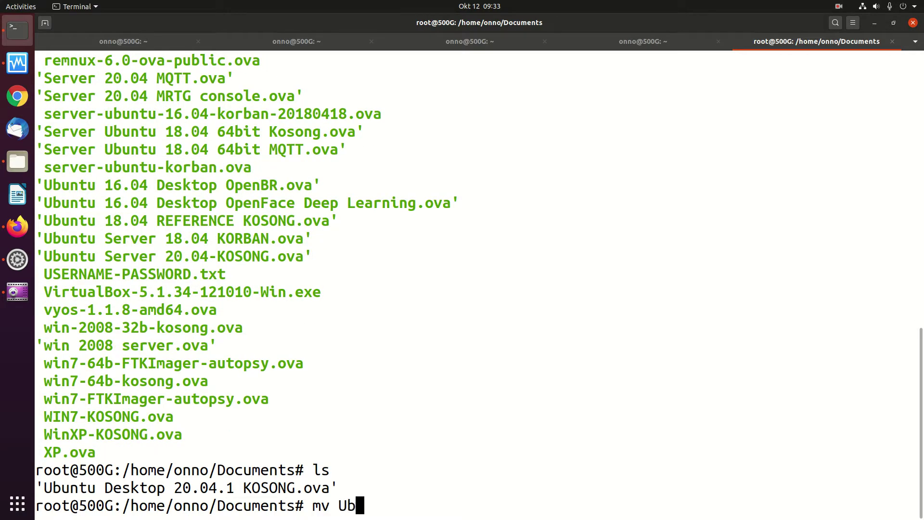
pyautogui.press('Tab')
pyautogui.write('/m')
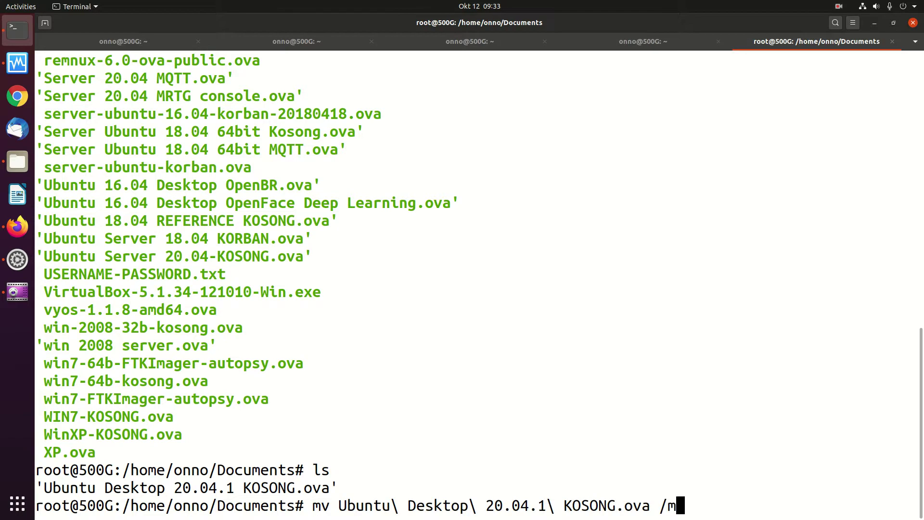
pyautogui.write('nt/server9-2/iso/Vir')
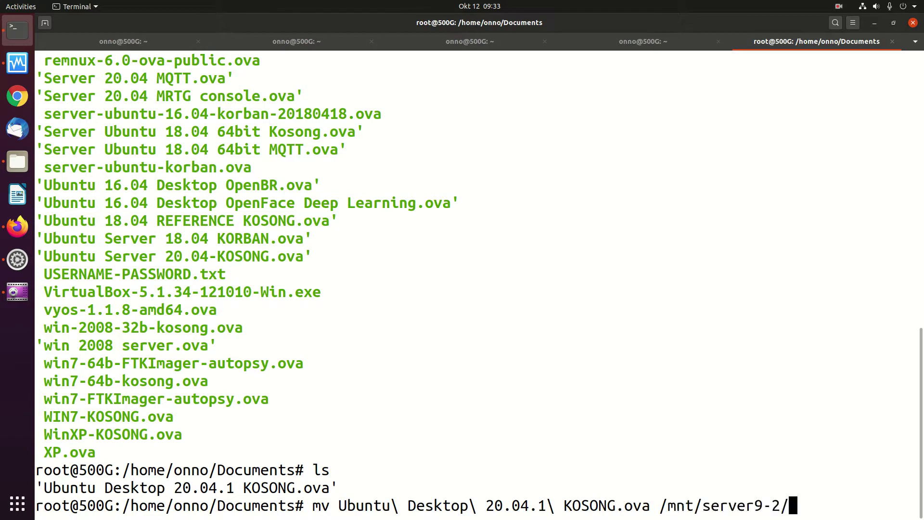
pyautogui.press('Tab')
pyautogui.write('&')
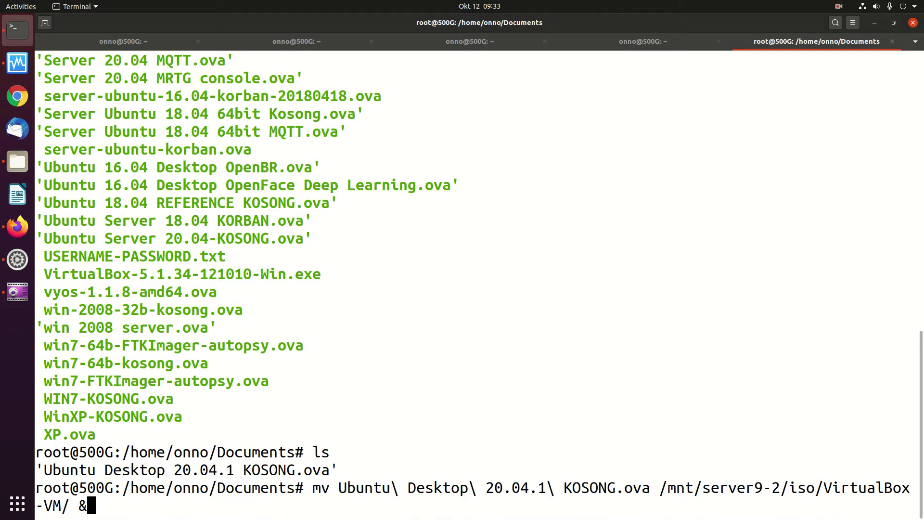
pyautogui.press('Return')
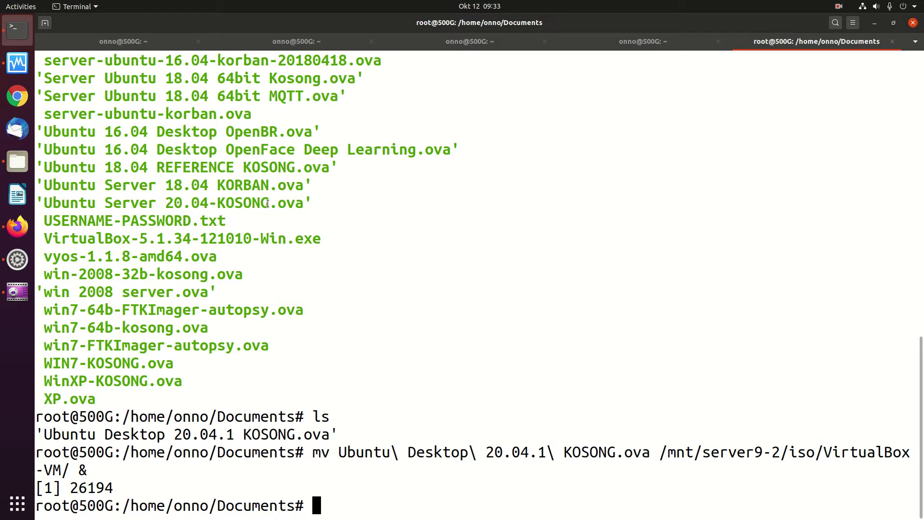
pyautogui.moveTo(46, 312); pyautogui.dragTo(104, 294)
pyautogui.moveTo(52, 275); pyautogui.dragTo(77, 276)
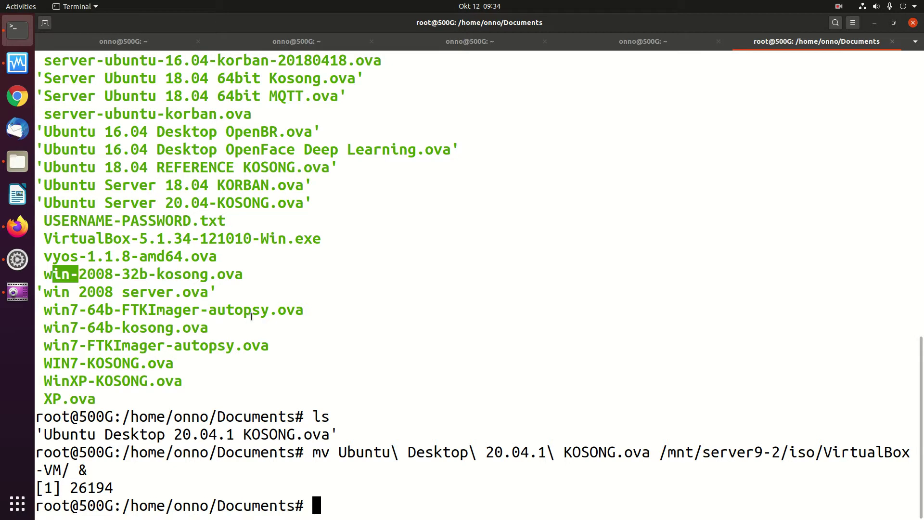
pyautogui.click(213, 320)
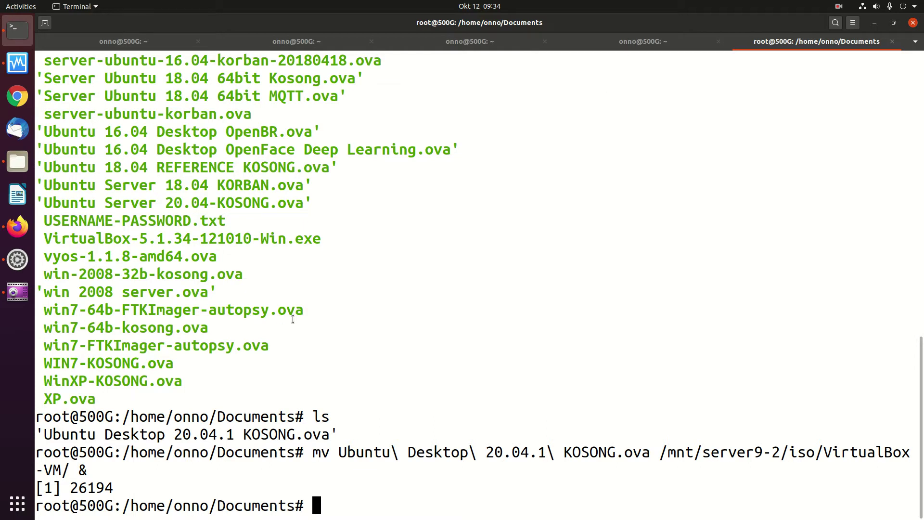
pyautogui.moveTo(286, 314); pyautogui.dragTo(50, 316)
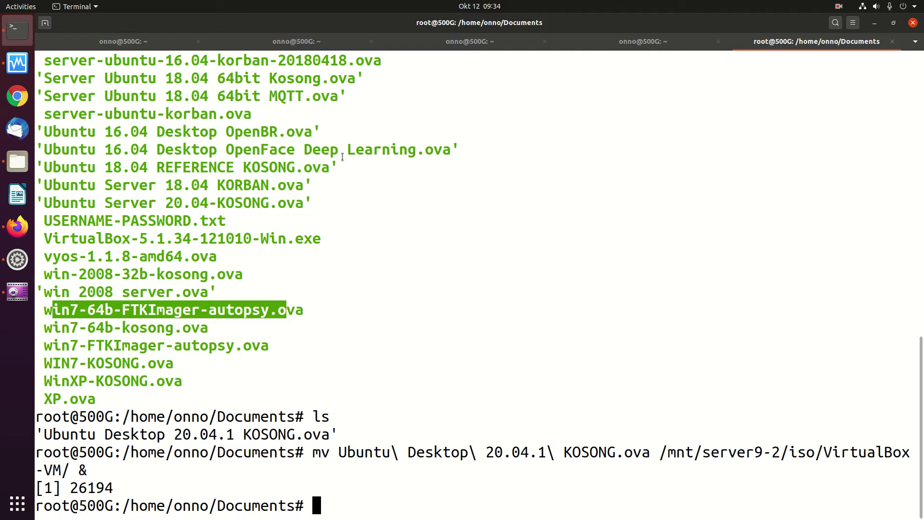
# Switch back to VirtualBox Manager and look over its appliance import and export commands
pyautogui.click(17, 63)
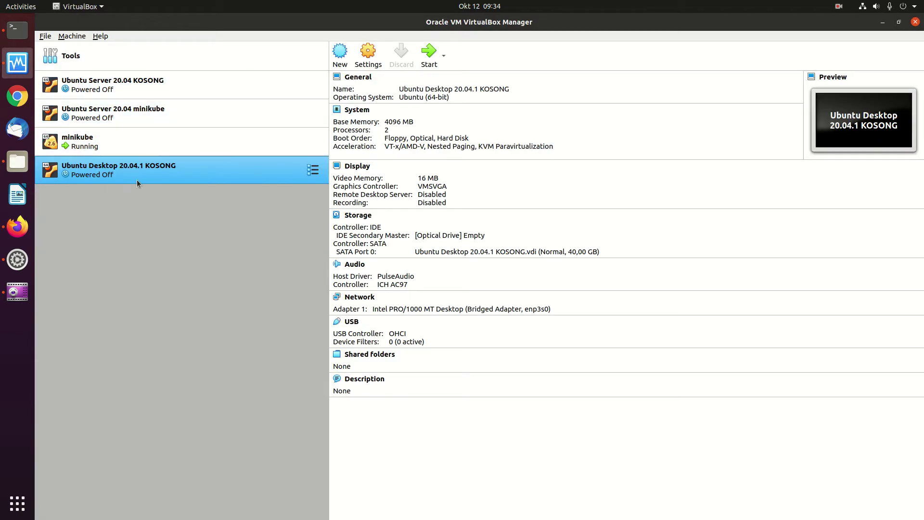
pyautogui.click(43, 36)
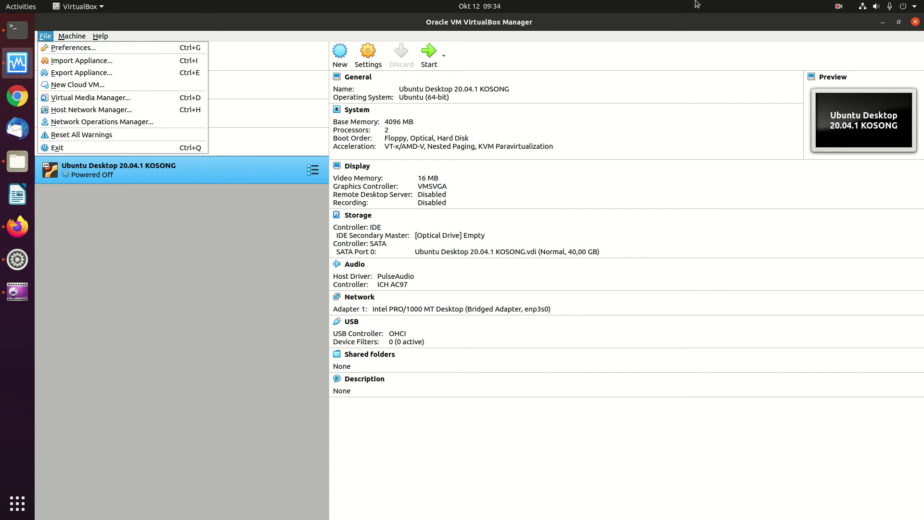
pyautogui.click(827, 24)
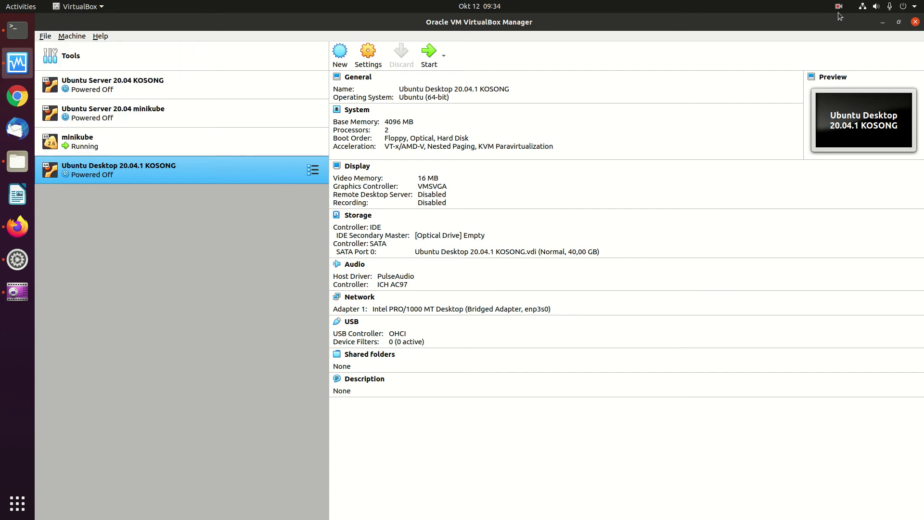